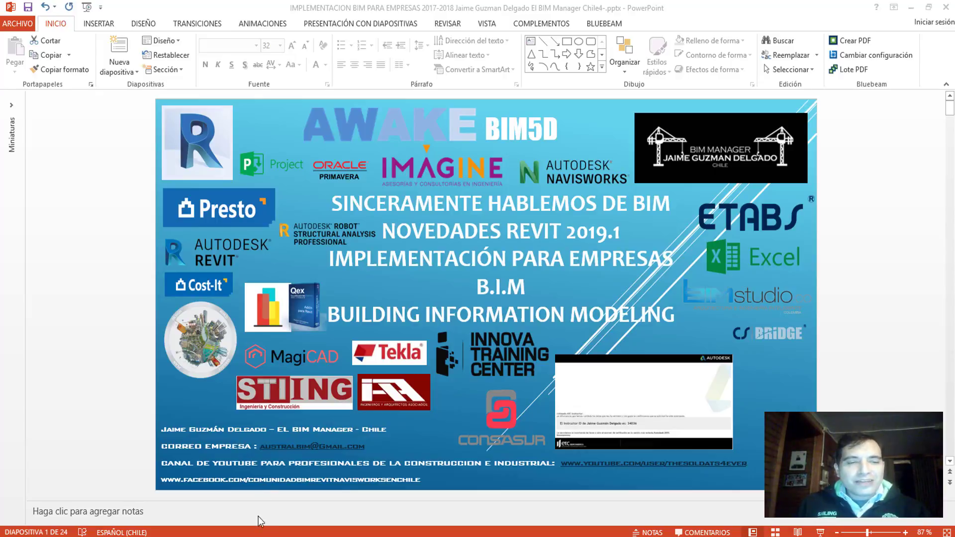
Step: Switch to Revit and browse the Recent Files list of models and family files
key(alt+Tab)
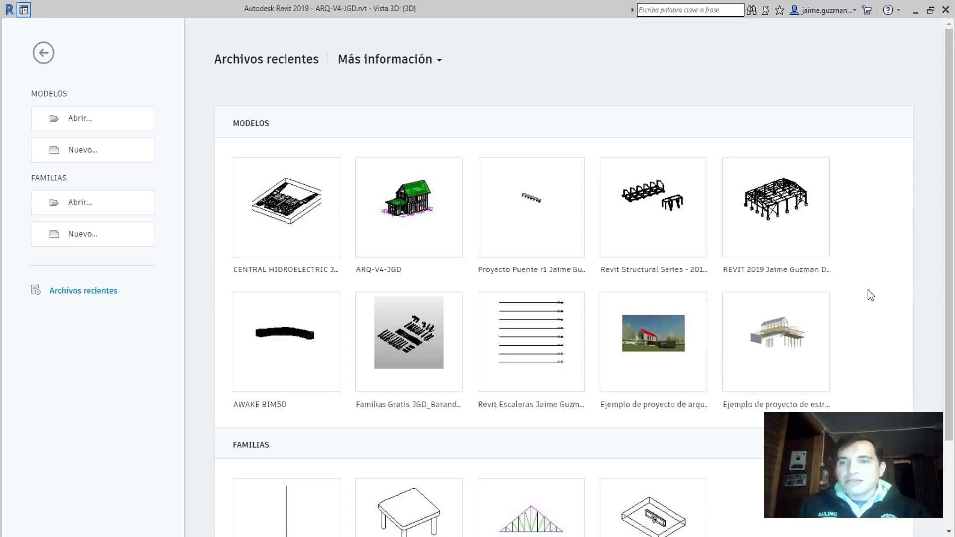
mouse_move(235, 165)
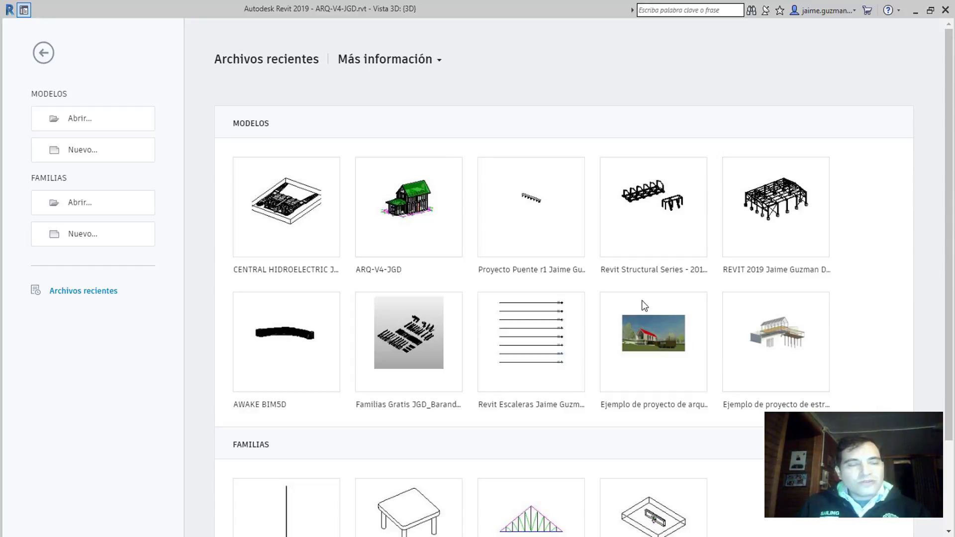
scroll(387, 385, down, 1)
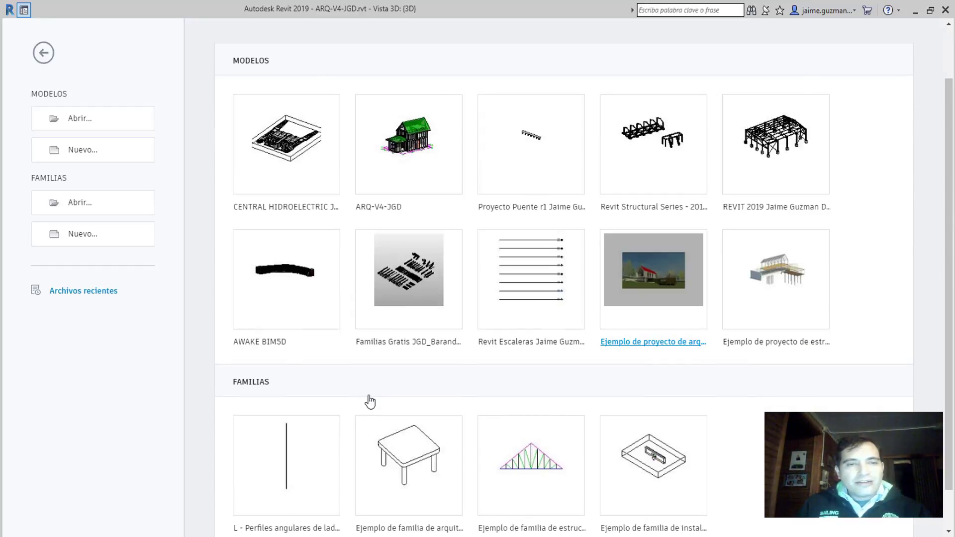
scroll(361, 420, down, 1)
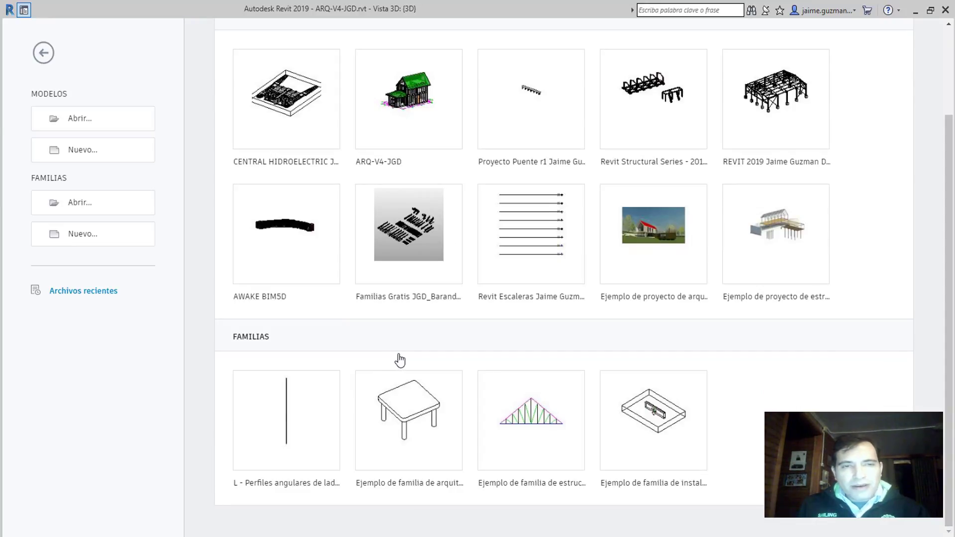
mouse_move(400, 360)
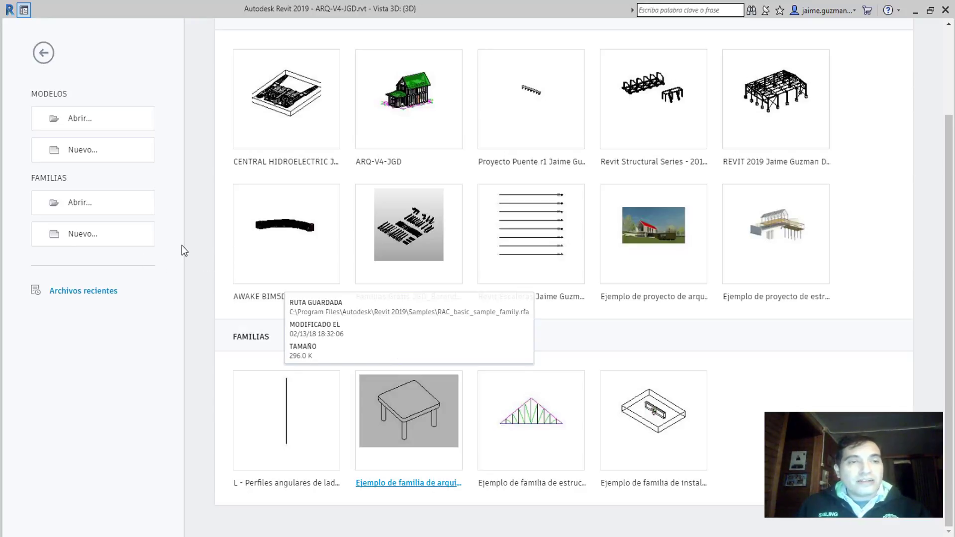
scroll(182, 243, up, 1)
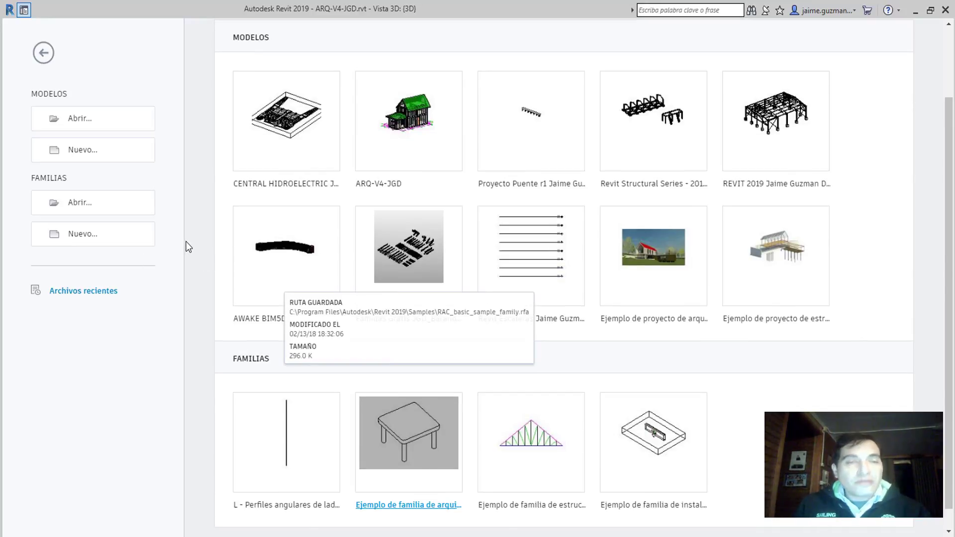
scroll(188, 247, up, 3)
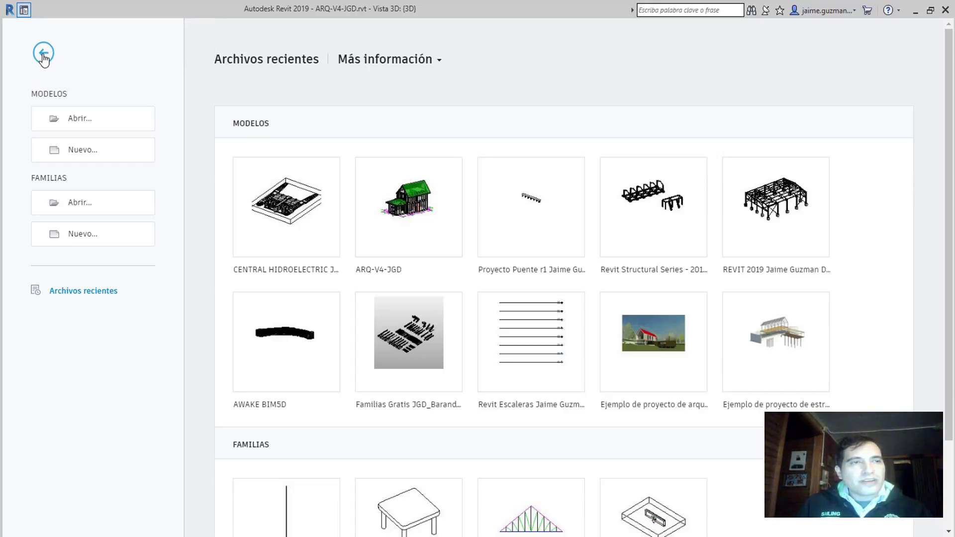
click(43, 55)
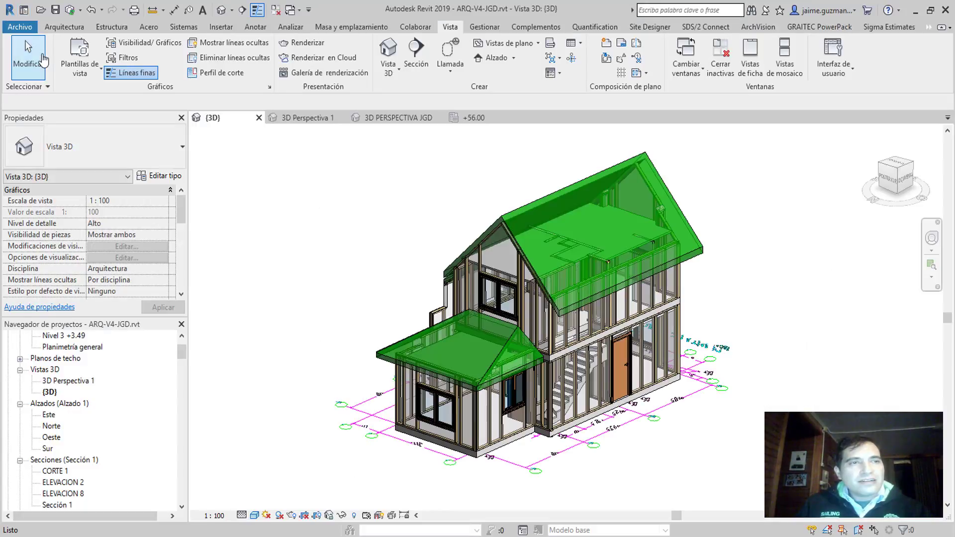
click(20, 31)
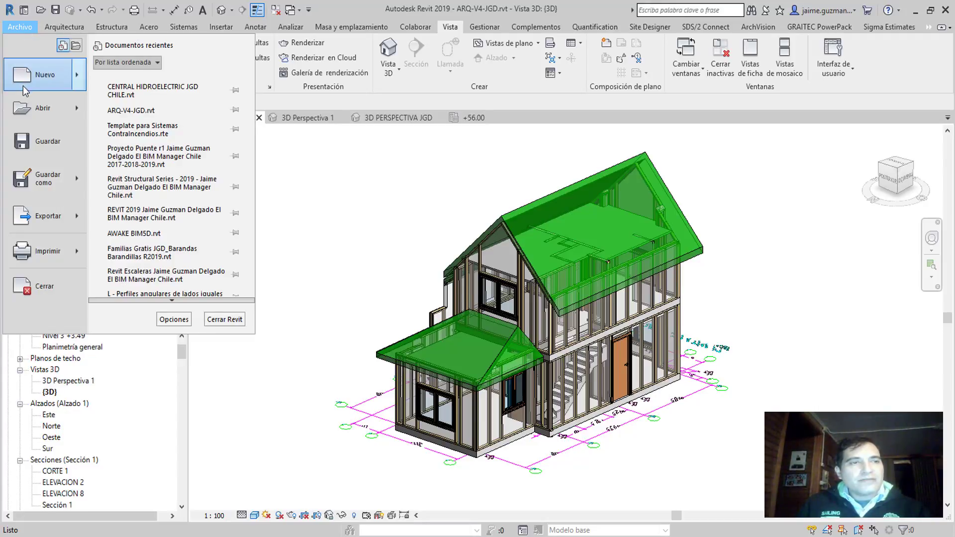
scroll(119, 300, down, 1)
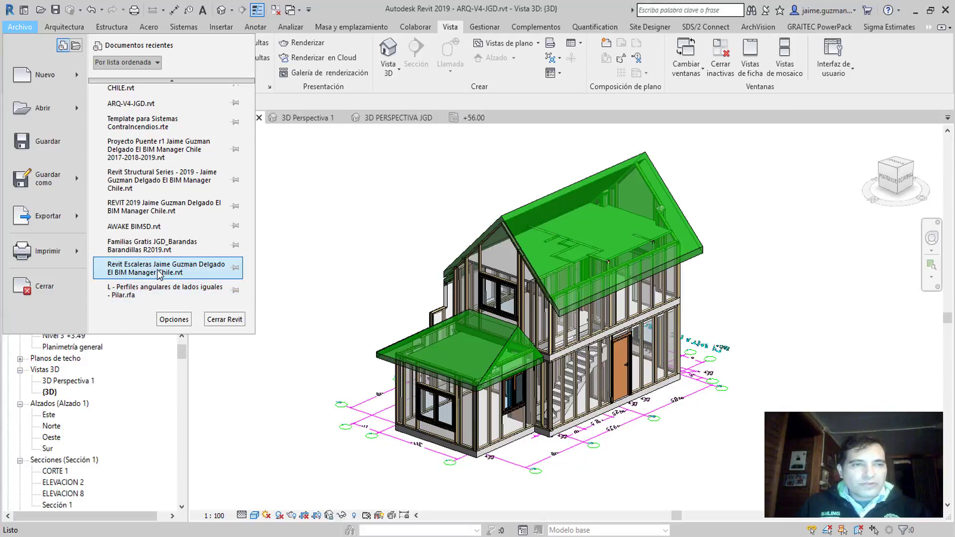
click(324, 232)
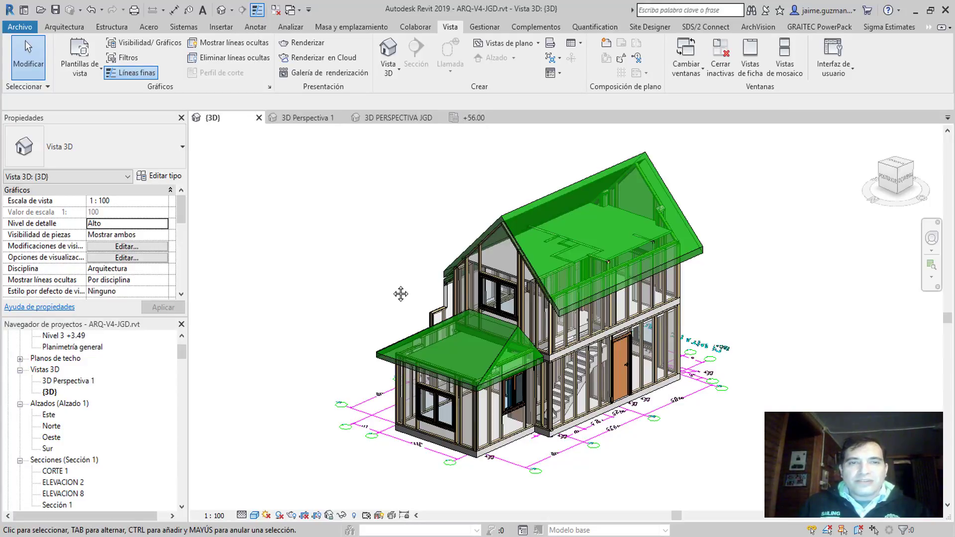
Step: Pan the ARQ-V4-JGD house across the view and orbit it to another angle
middle_drag(401, 292, 417, 304)
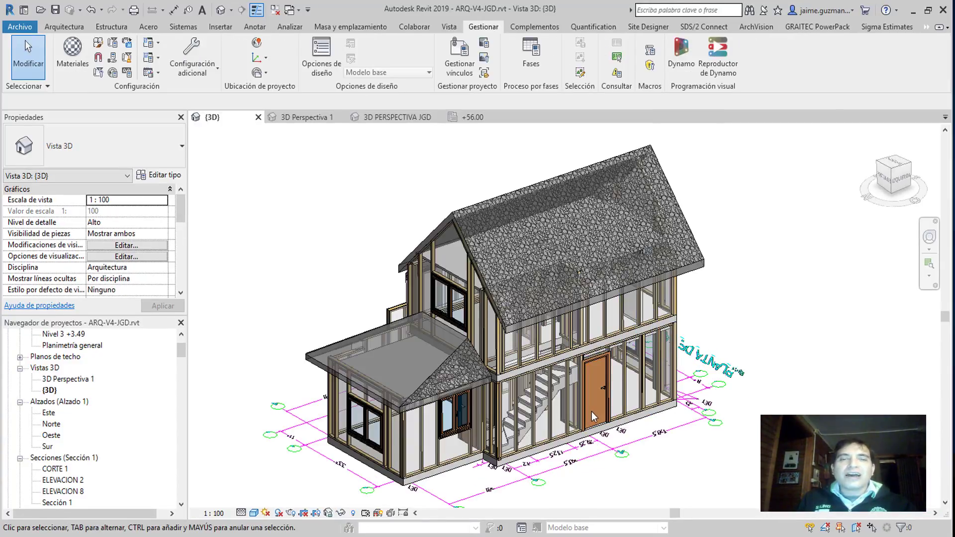
shift+middle_drag(604, 421, 624, 420)
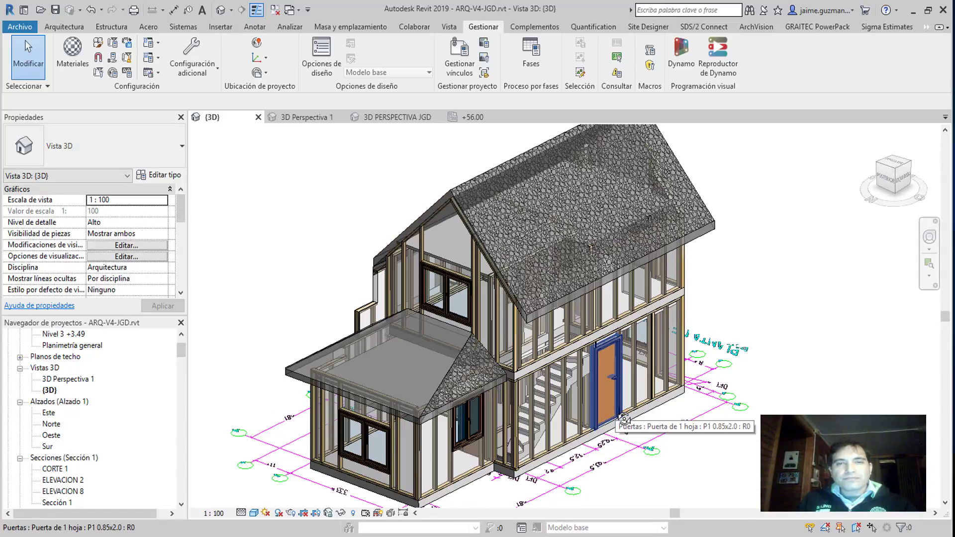
shift+middle_drag(642, 422, 652, 423)
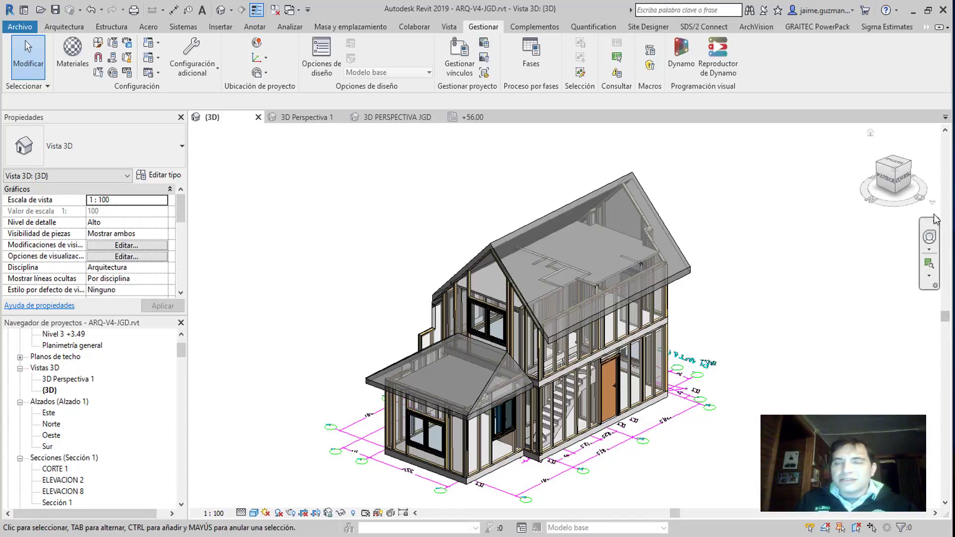
Step: Orient the 3D view to 'Plano de planta: Nivel 2 + 2.48' from the ViewCube menu
right_click(895, 172)
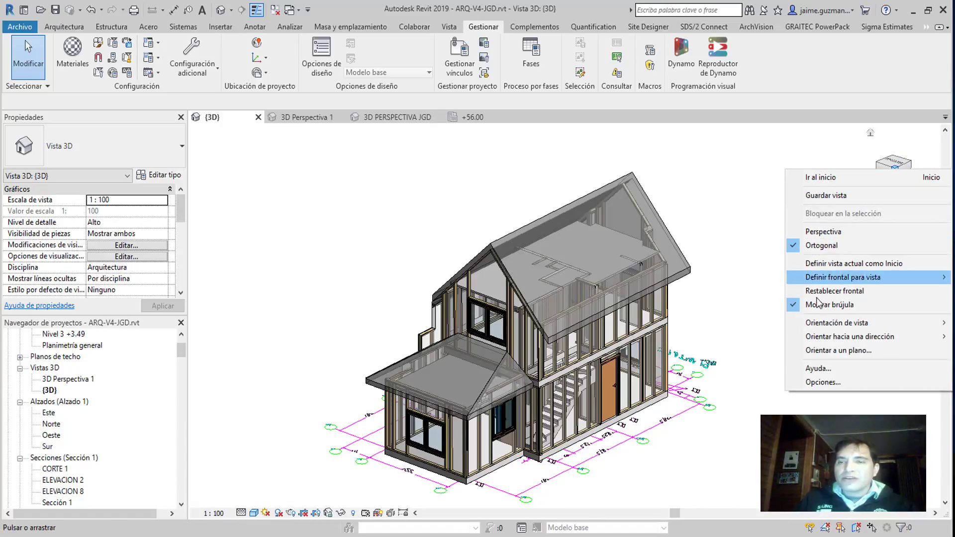
mouse_move(813, 326)
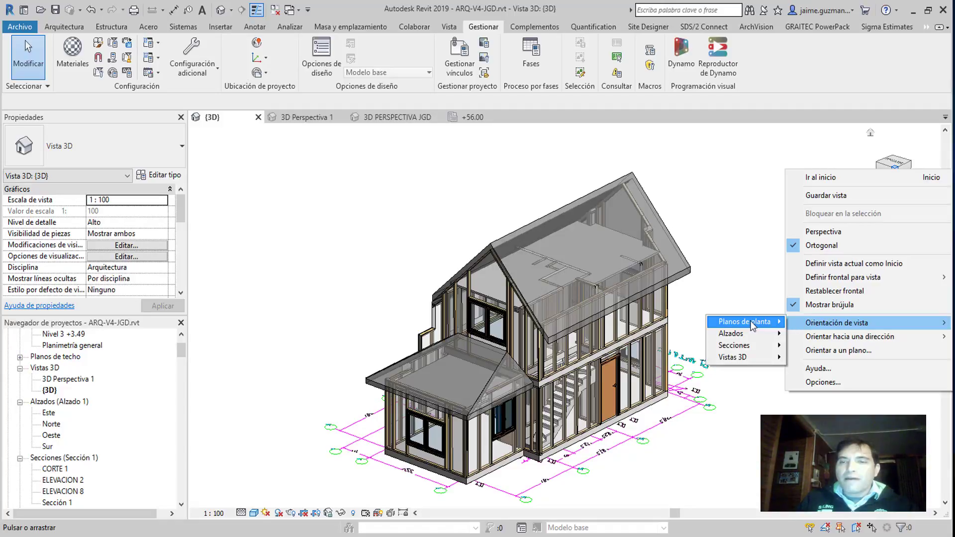
mouse_move(750, 322)
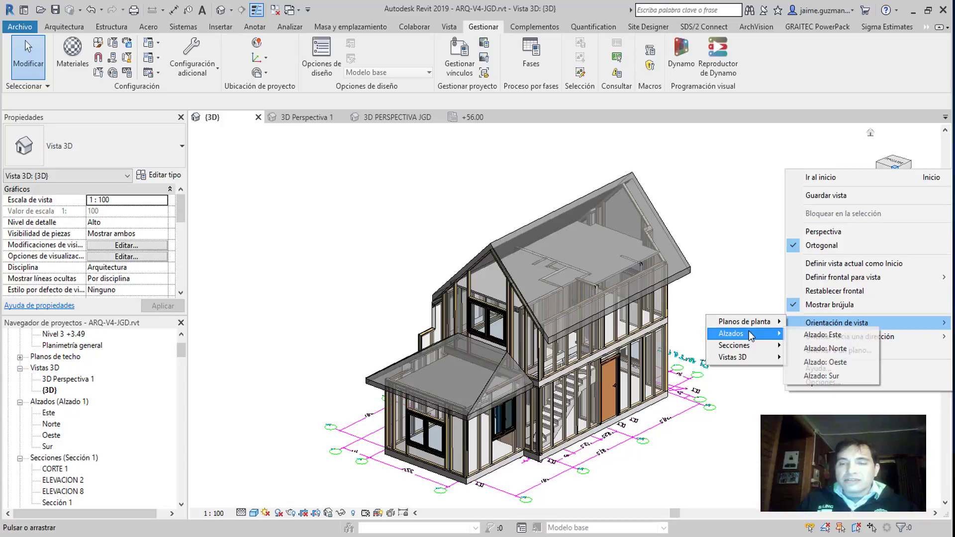
mouse_move(718, 326)
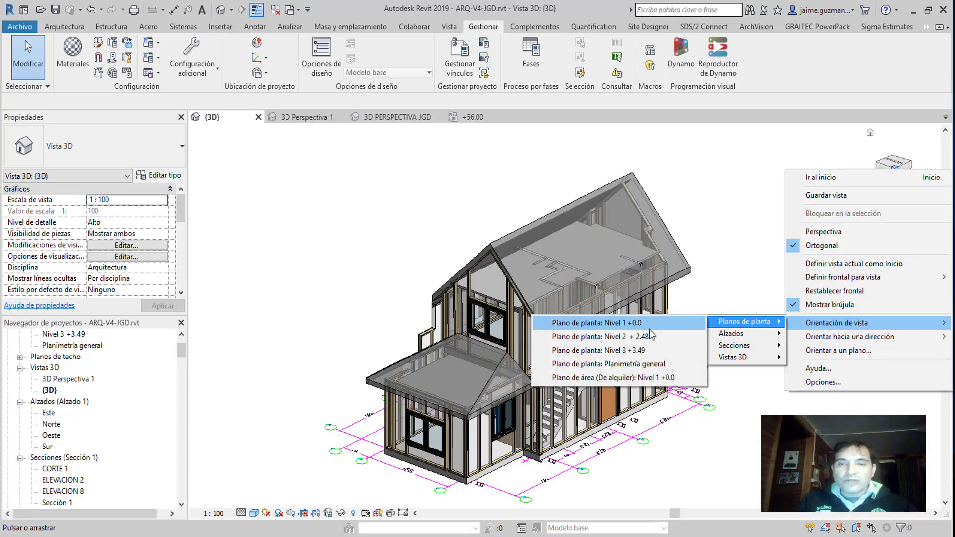
click(653, 338)
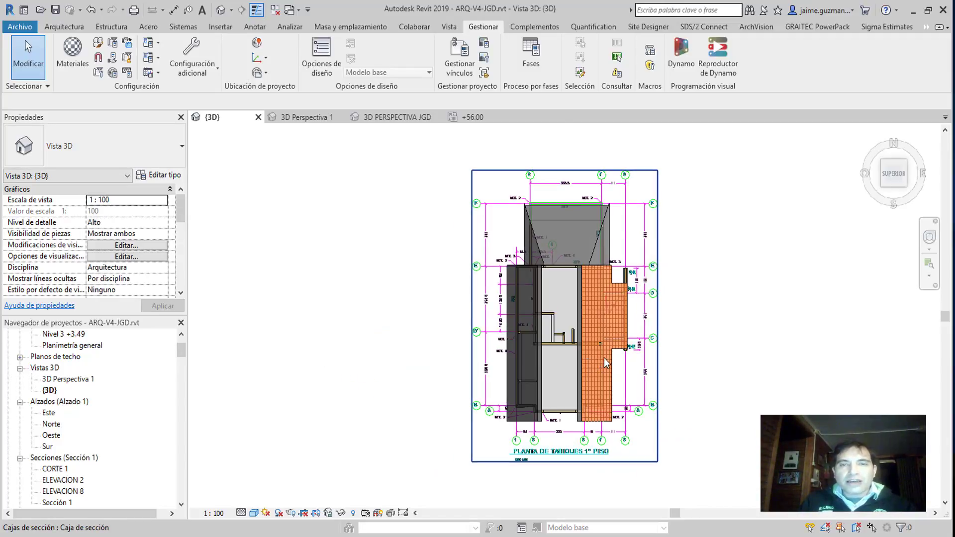
Step: Zoom in and orbit the cut-open first floor back to an angled isometric view
scroll(604, 357, up, 2)
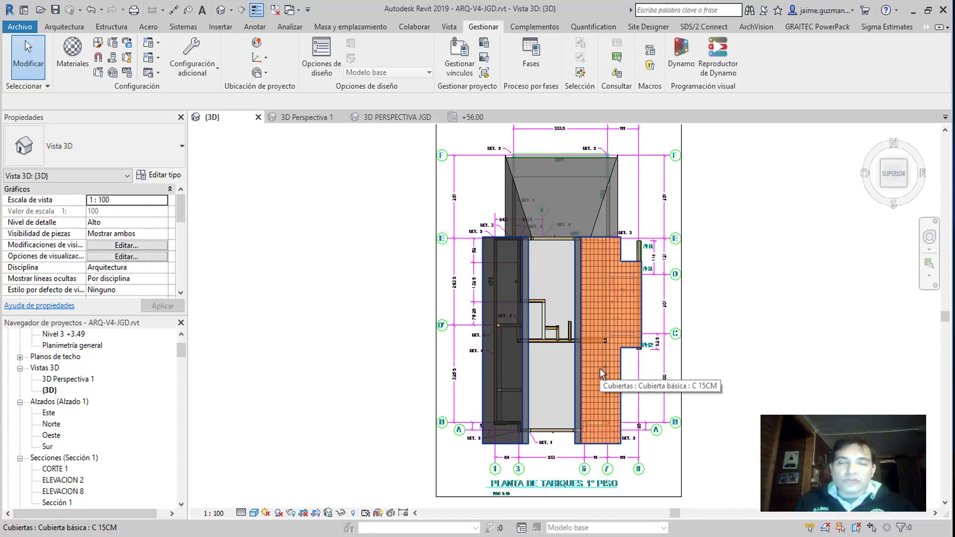
shift+middle_drag(630, 406, 553, 217)
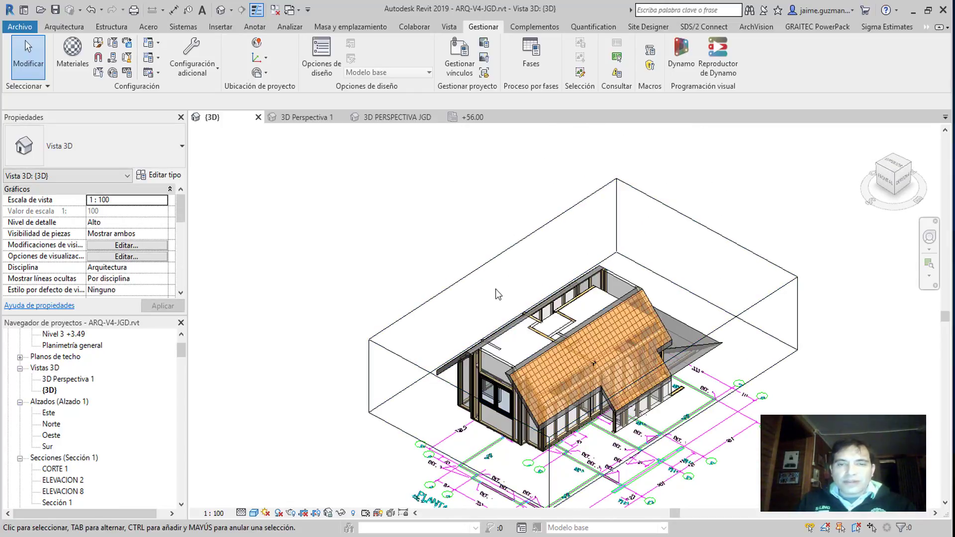
Step: Select the section box around the house and lower its top face
scroll(495, 289, up, 1)
middle_drag(495, 288, 483, 182)
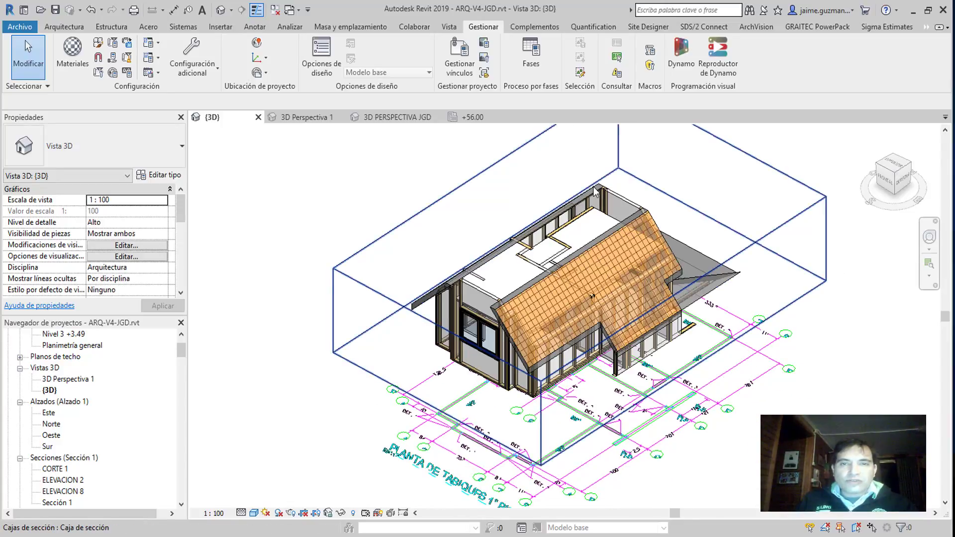
click(475, 183)
drag(580, 234, 580, 260)
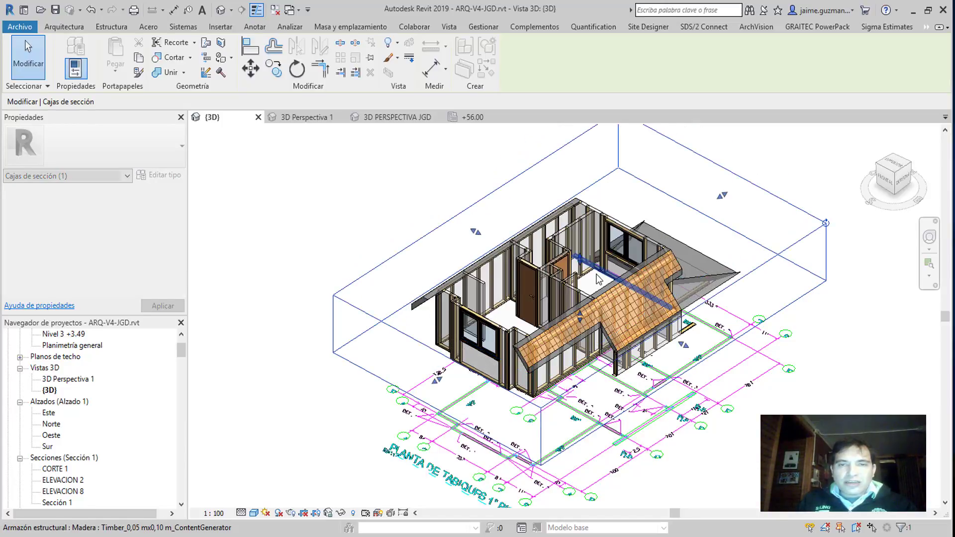
Step: Orbit to look inside the cut house, then deselect the section box
scroll(580, 339, up, 6)
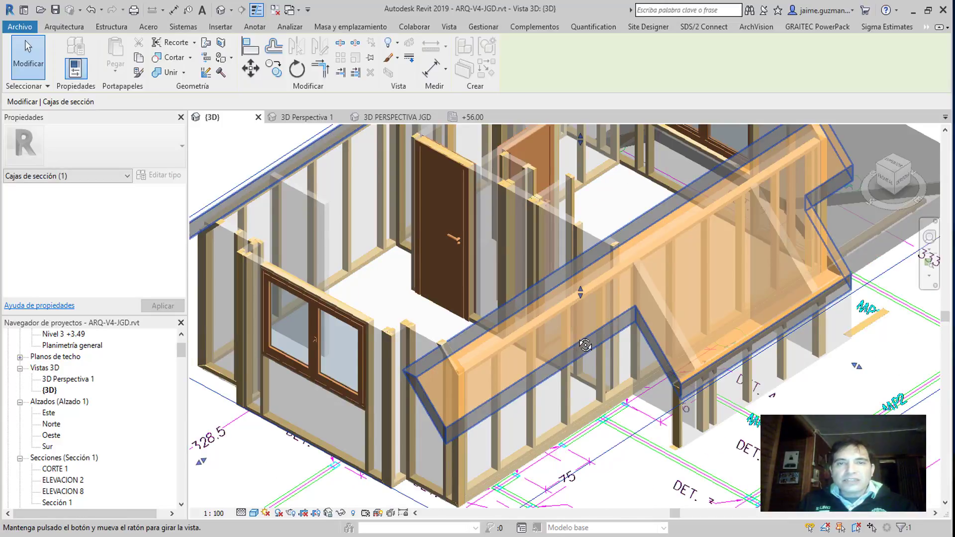
shift+middle_drag(584, 346, 696, 352)
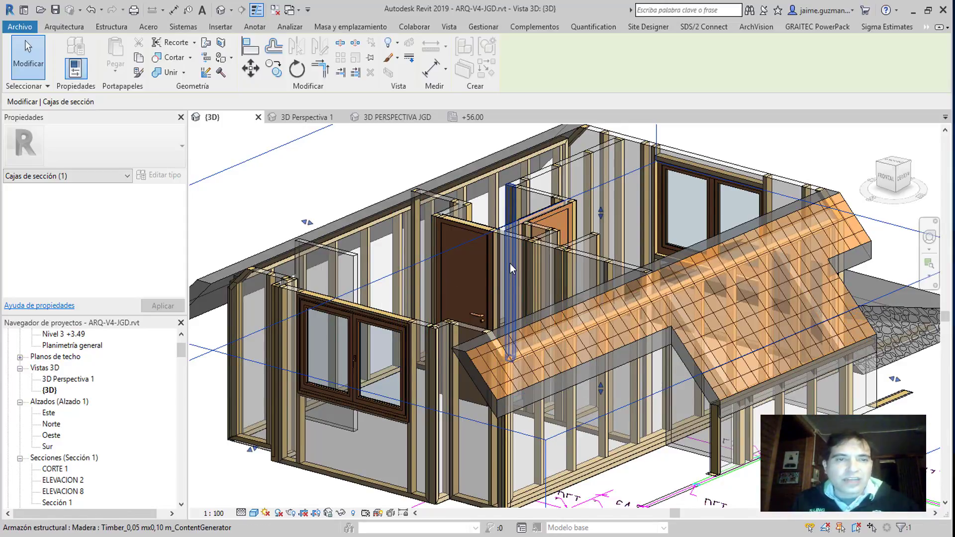
scroll(509, 264, down, 2)
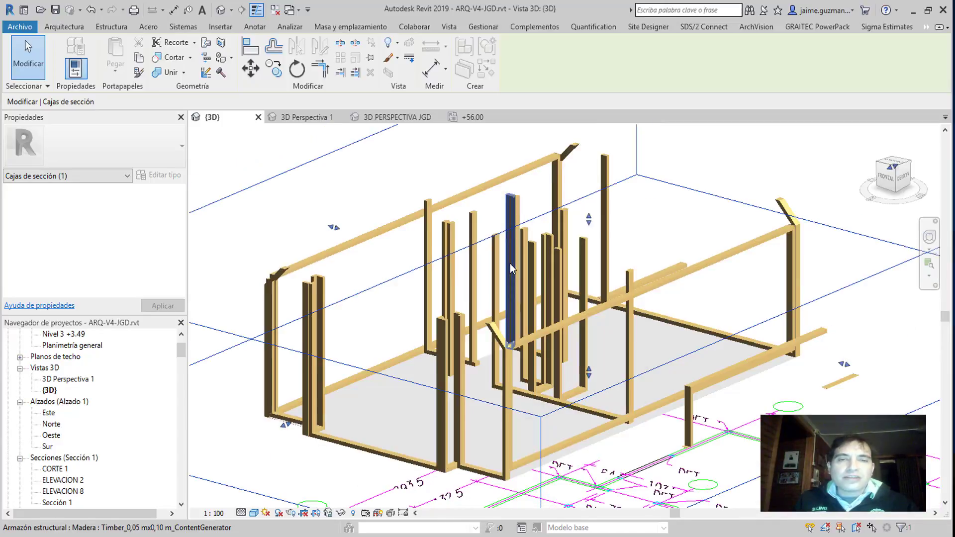
click(262, 164)
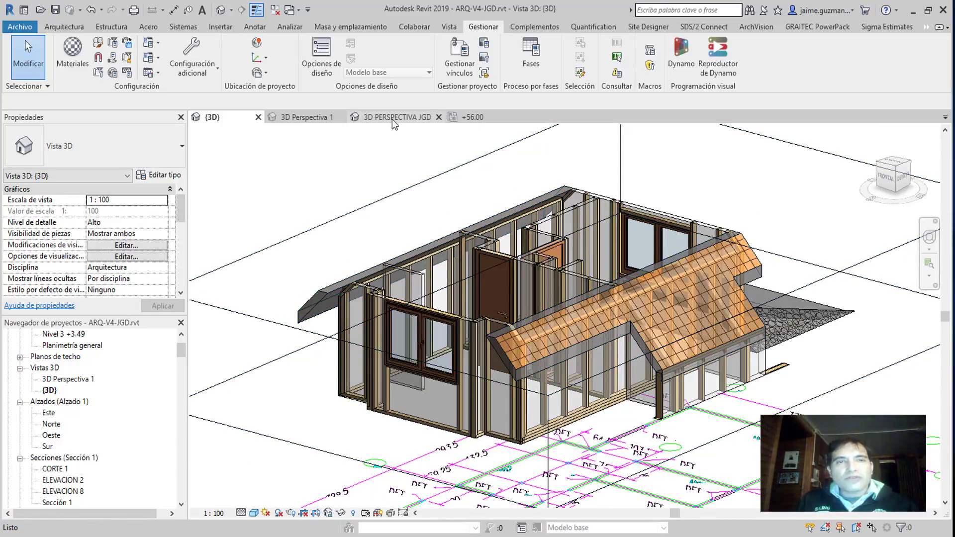
Step: Open the 3D PERSPECTIVA JGD view, zoom out and orbit to frame the whole plant
click(393, 117)
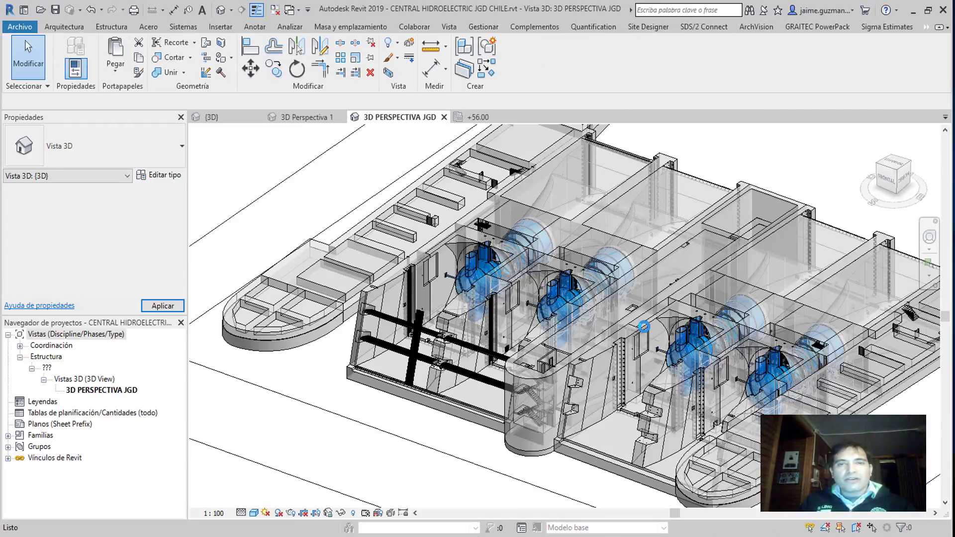
scroll(603, 319, down, 2)
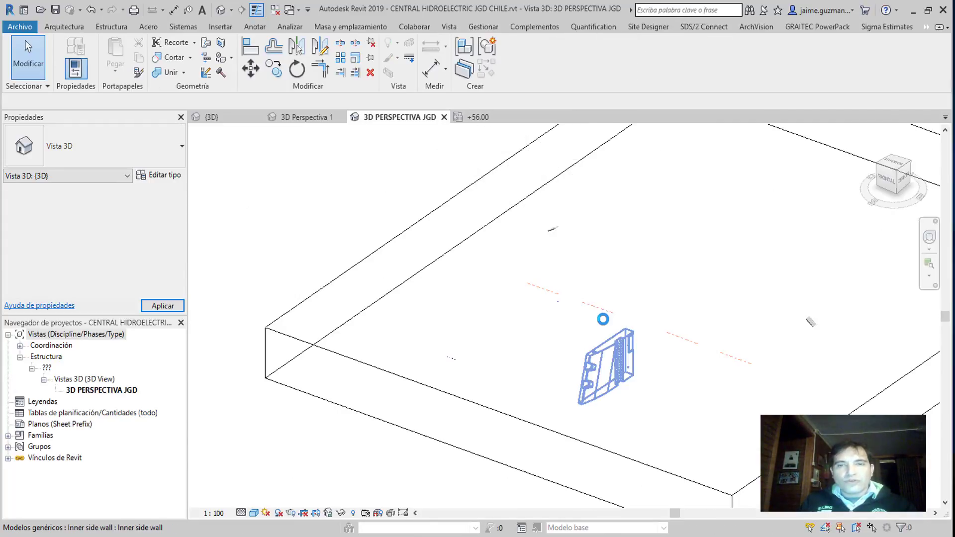
scroll(605, 317, down, 1)
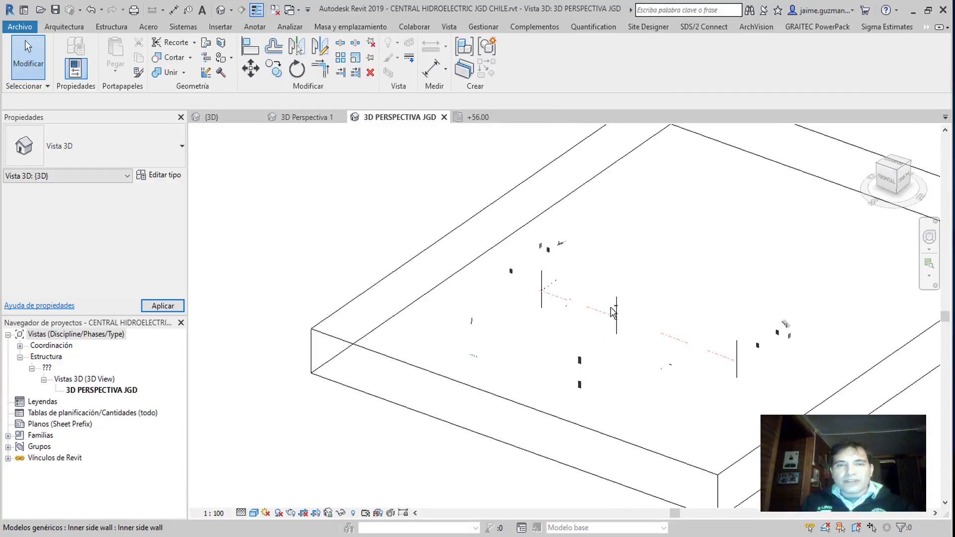
shift+middle_drag(616, 314, 642, 303)
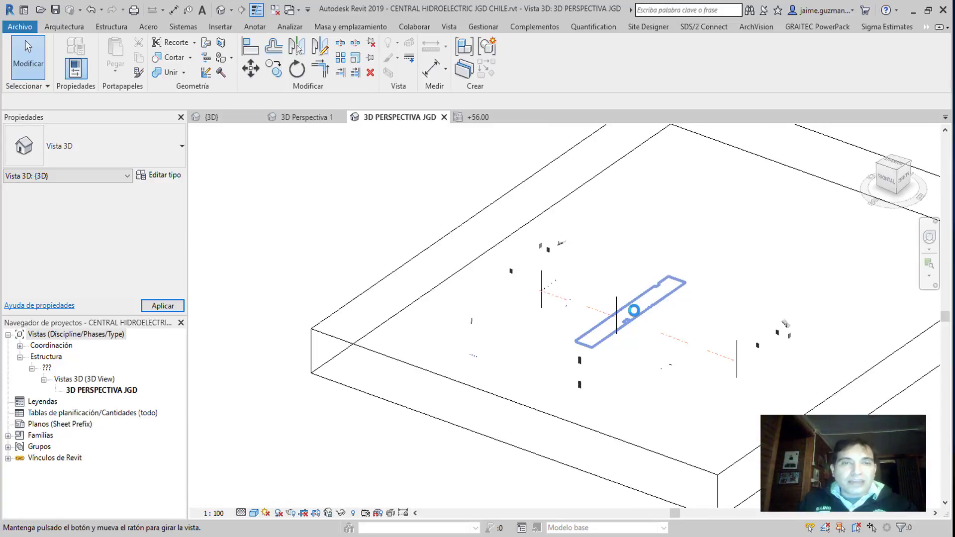
shift+middle_drag(633, 310, 628, 314)
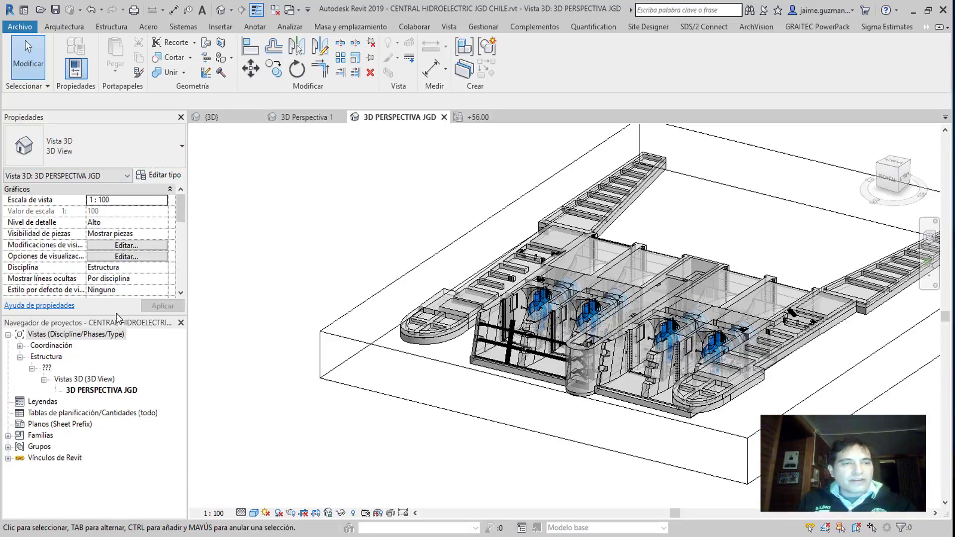
Step: Set the view's Cámara > Modo de proyección to Perspectiva in Properties and apply it
drag(117, 313, 133, 414)
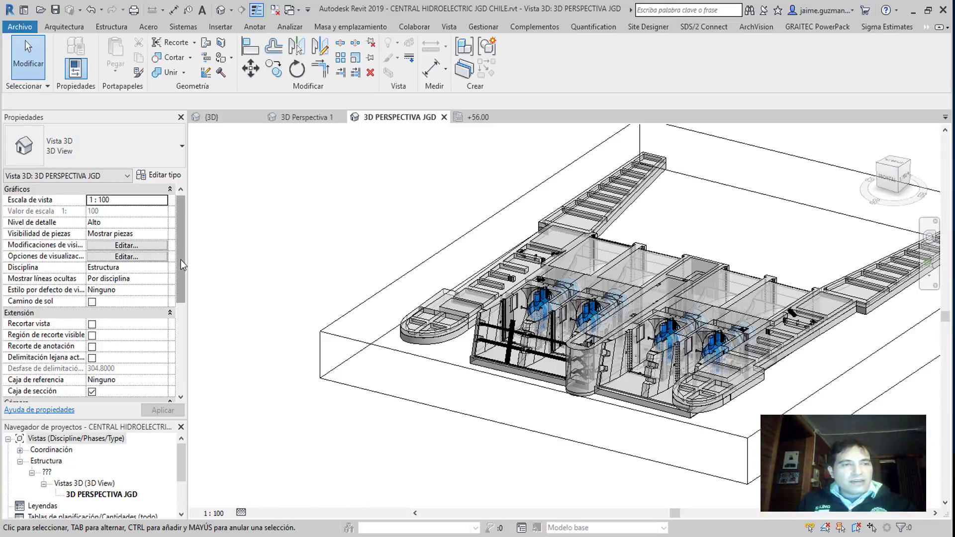
scroll(180, 259, down, 3)
scroll(184, 314, down, 1)
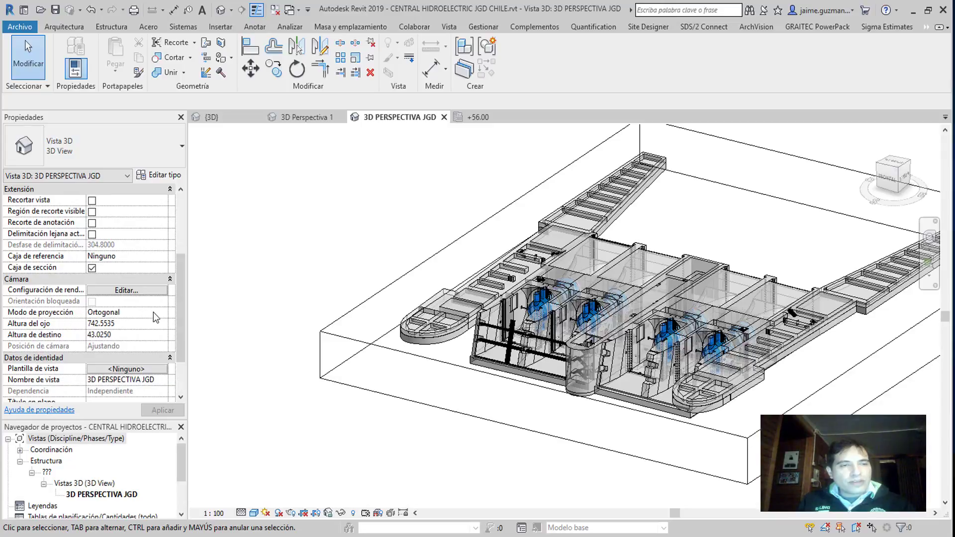
click(161, 314)
click(163, 313)
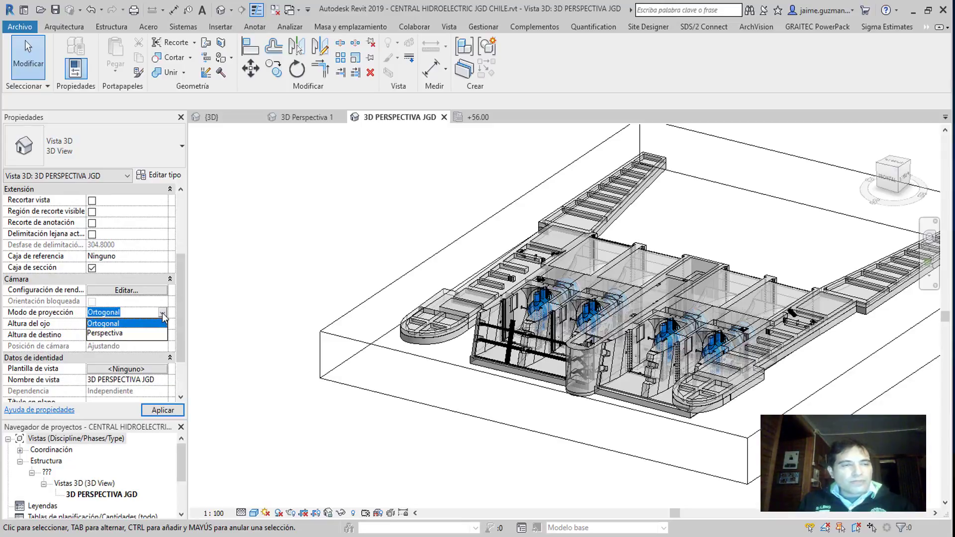
click(131, 332)
scroll(131, 333, down, 1)
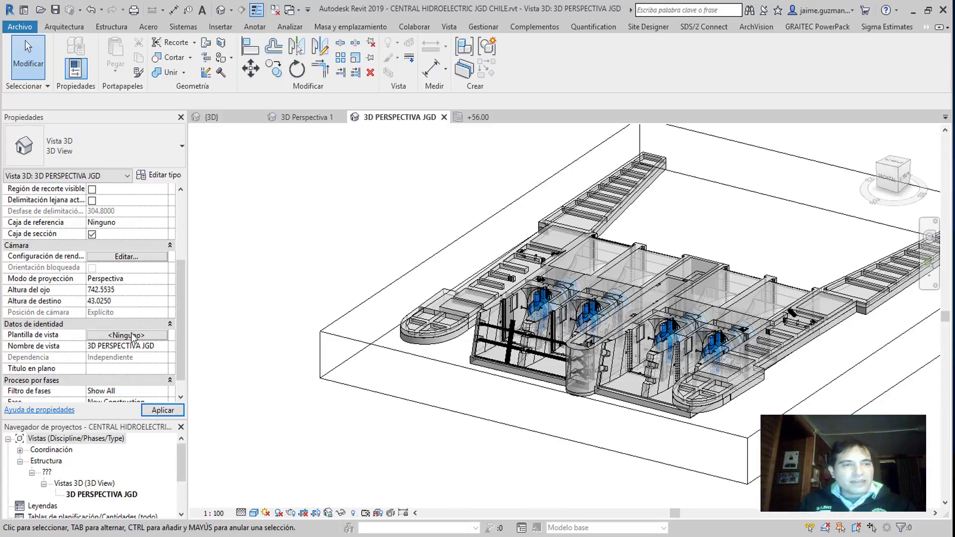
click(163, 411)
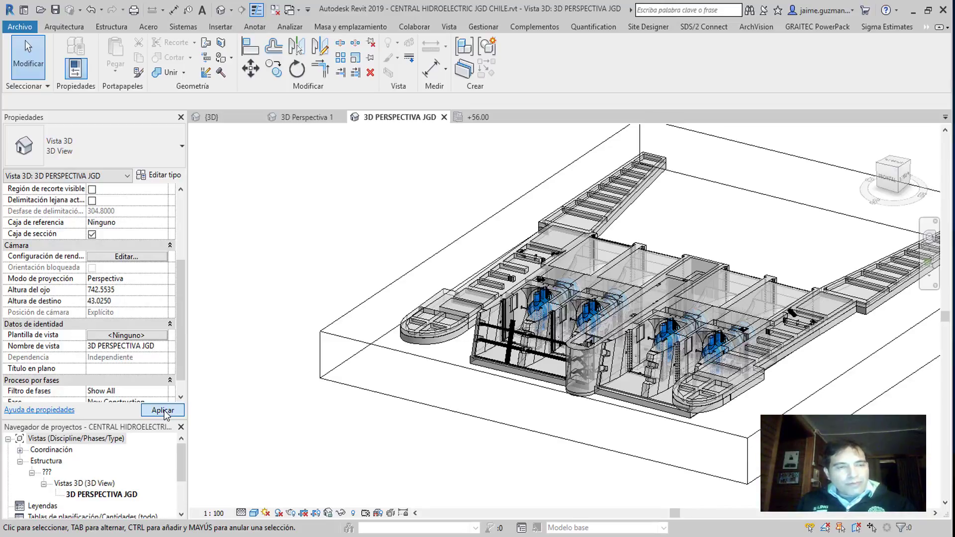
click(163, 411)
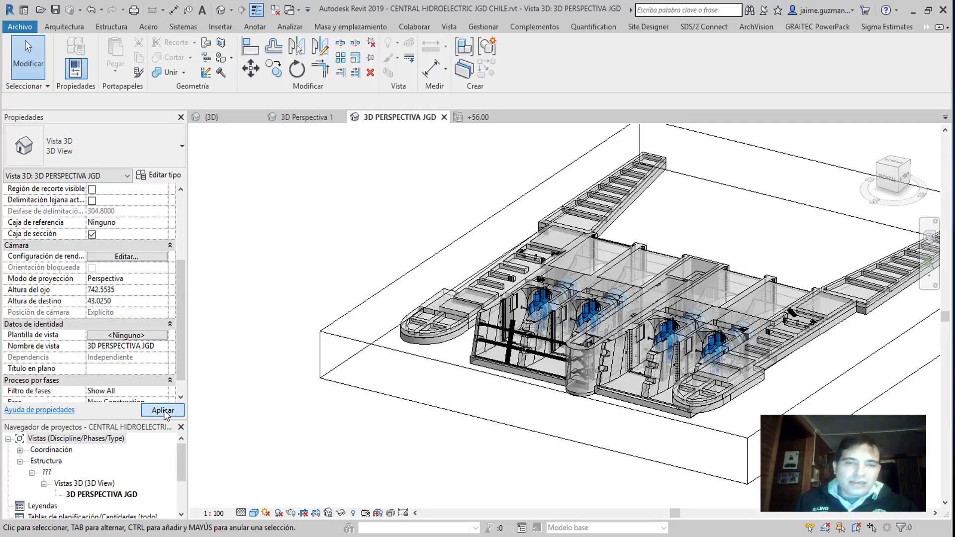
Step: Confirm the perspective projection and zoom the camera in toward the turbine units
click(163, 410)
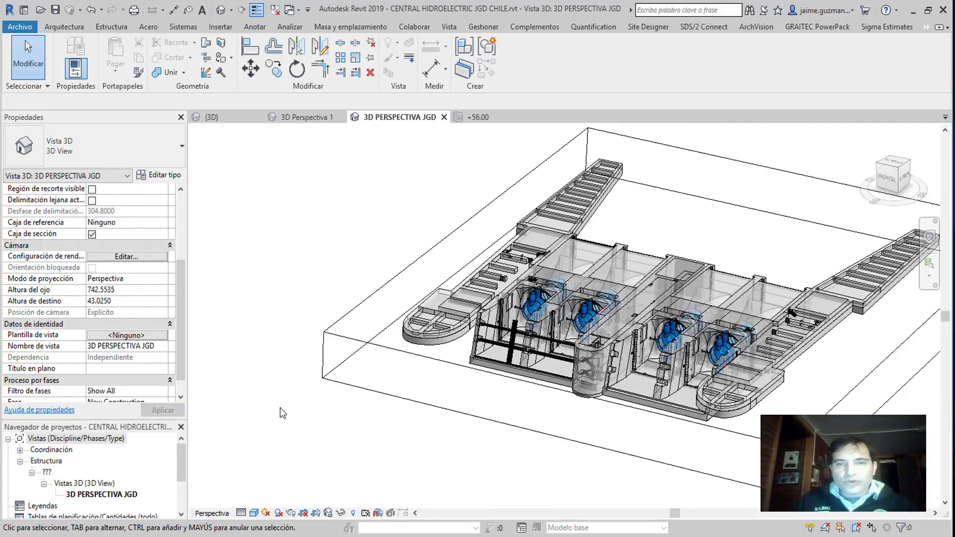
scroll(610, 346, up, 3)
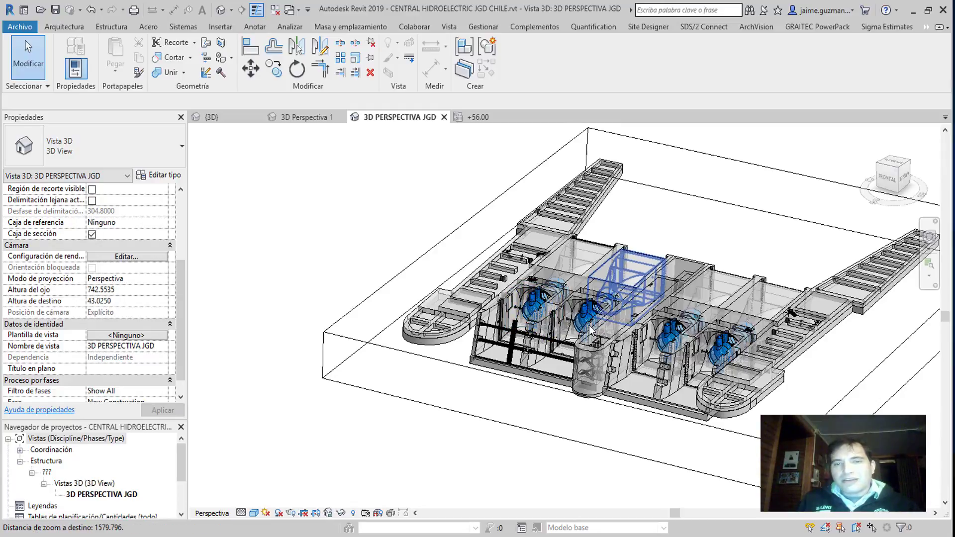
scroll(591, 330, up, 2)
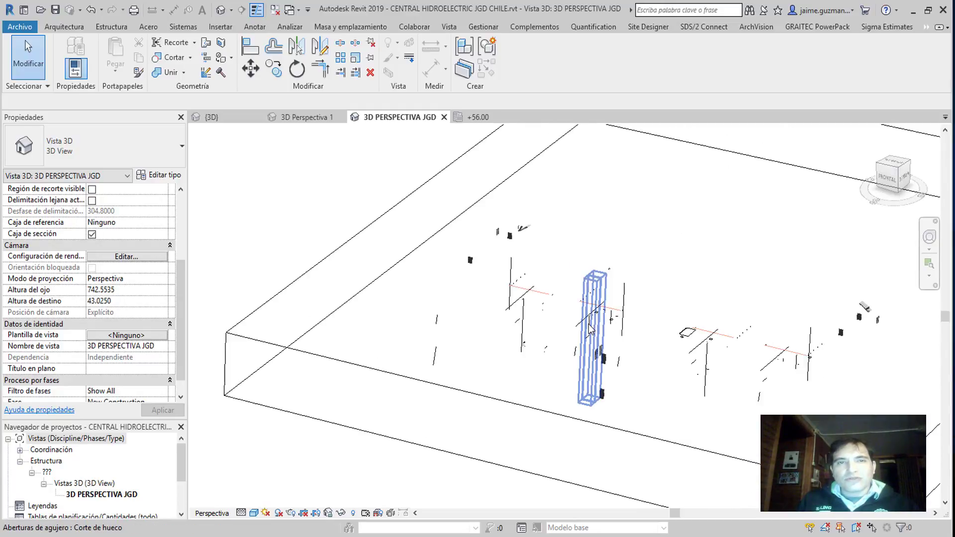
scroll(589, 324, up, 2)
scroll(589, 324, up, 2)
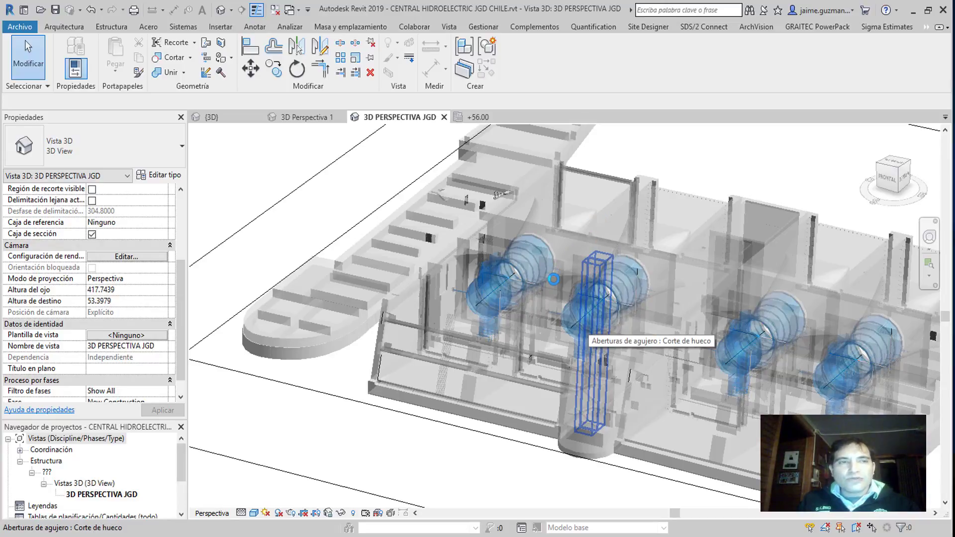
scroll(554, 282, up, 2)
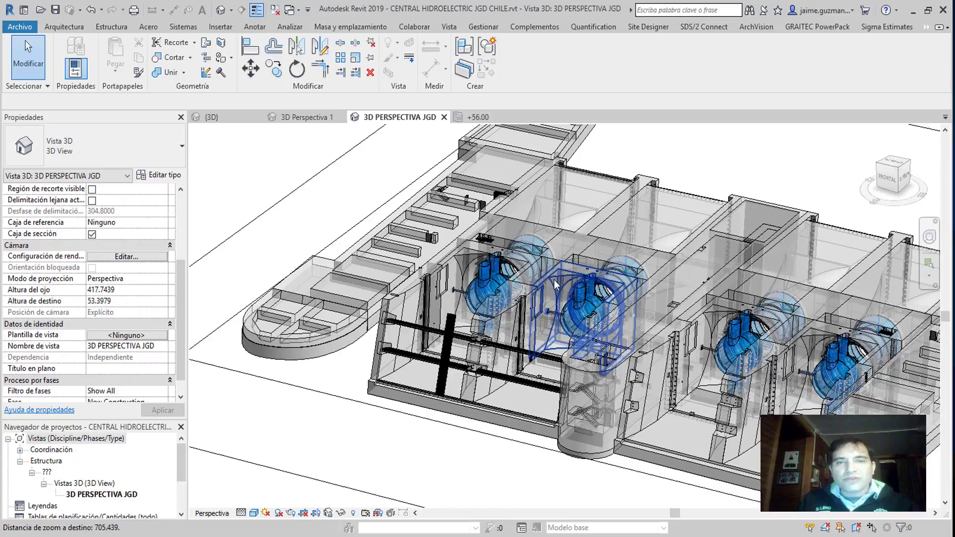
scroll(547, 289, up, 1)
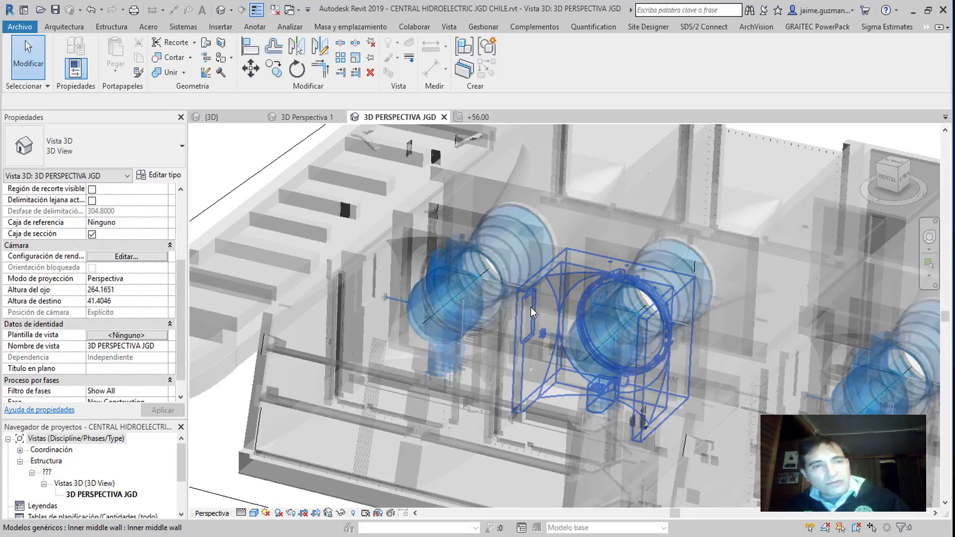
scroll(531, 306, up, 2)
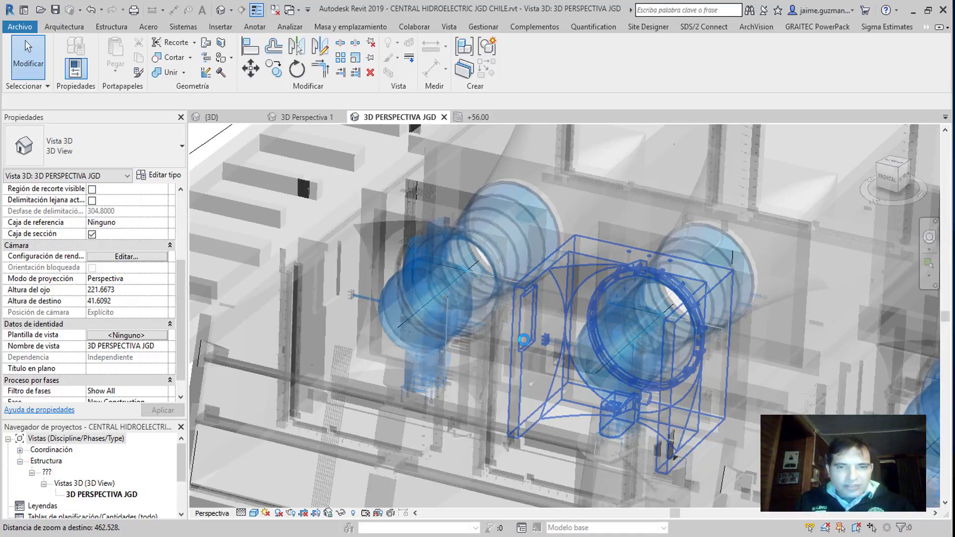
scroll(524, 340, up, 2)
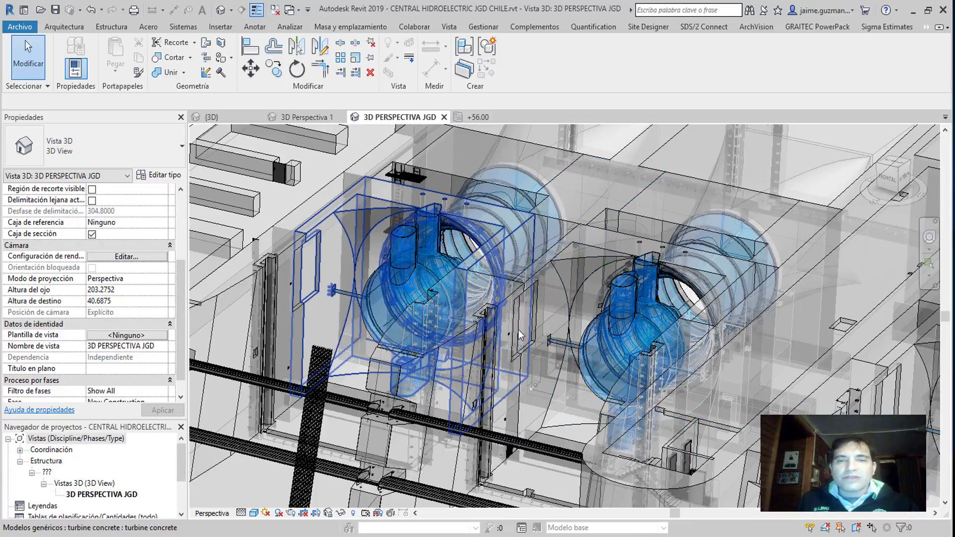
Step: Orbit around the turbine, moving closer, to see it from other sides
shift+middle_drag(529, 332, 553, 333)
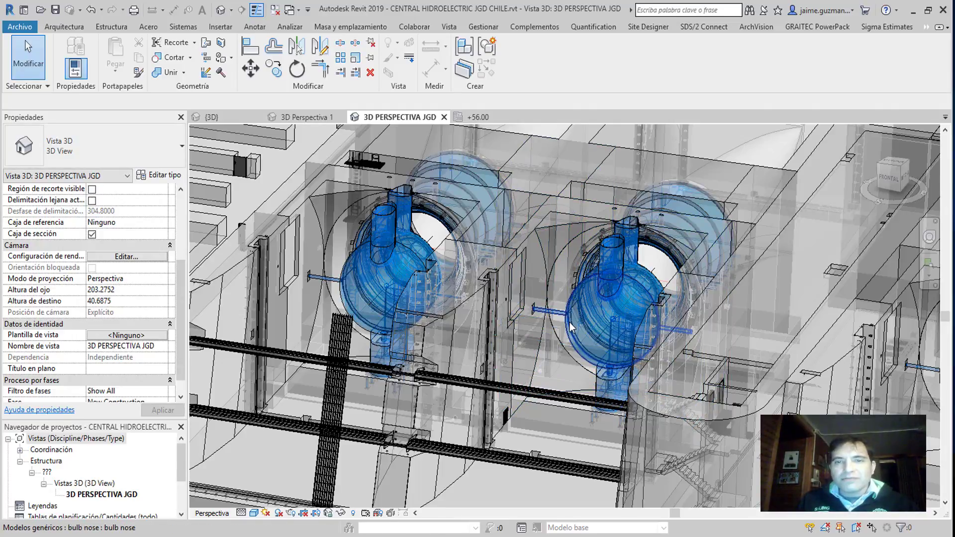
scroll(533, 275, up, 3)
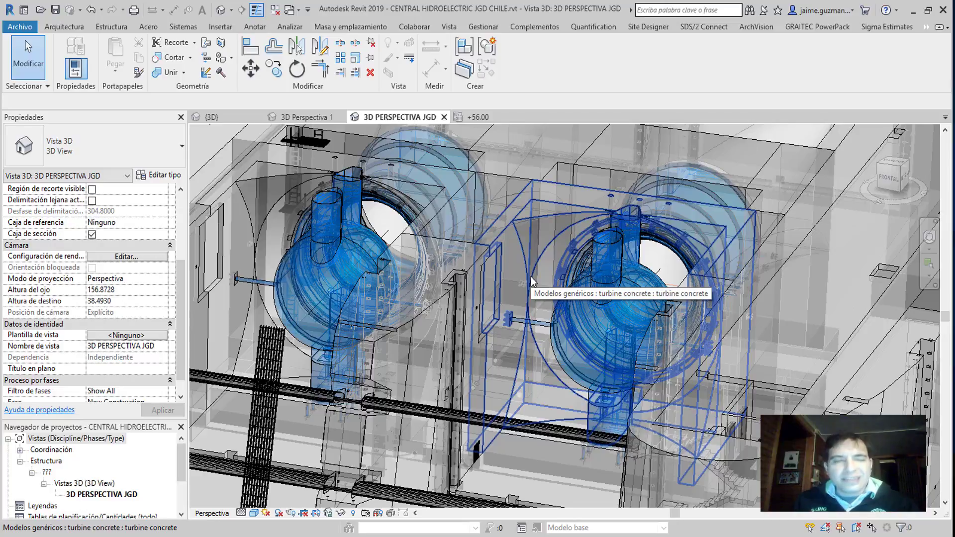
scroll(577, 320, up, 3)
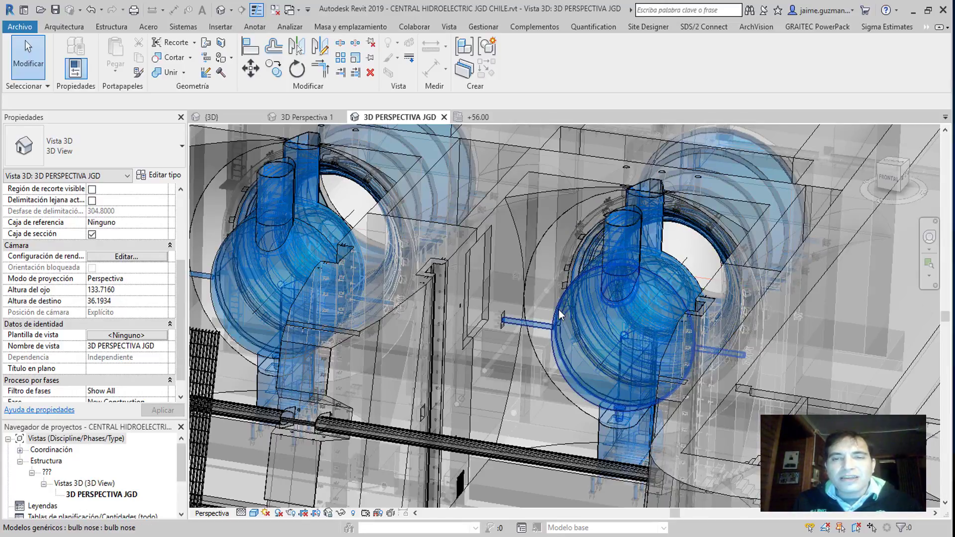
shift+middle_drag(559, 314, 637, 317)
shift+middle_drag(572, 298, 607, 322)
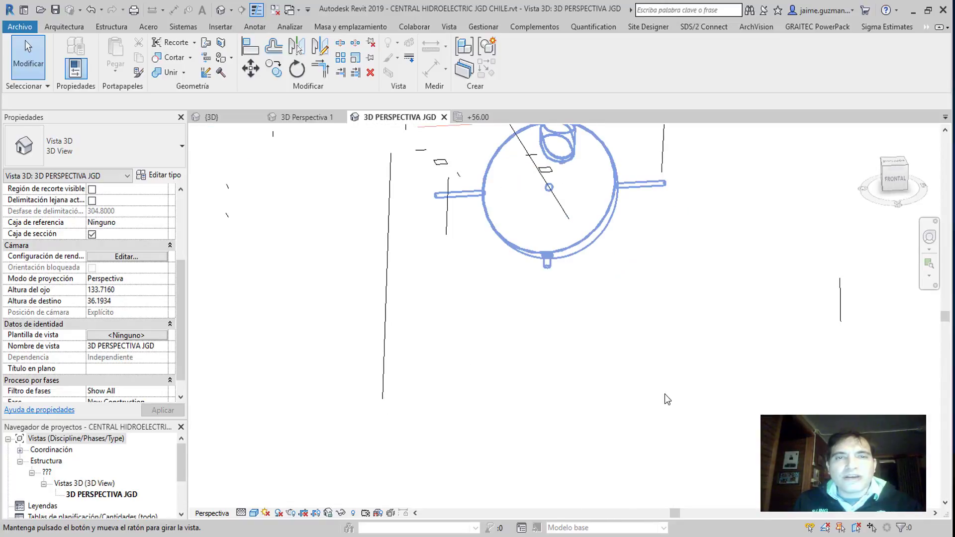